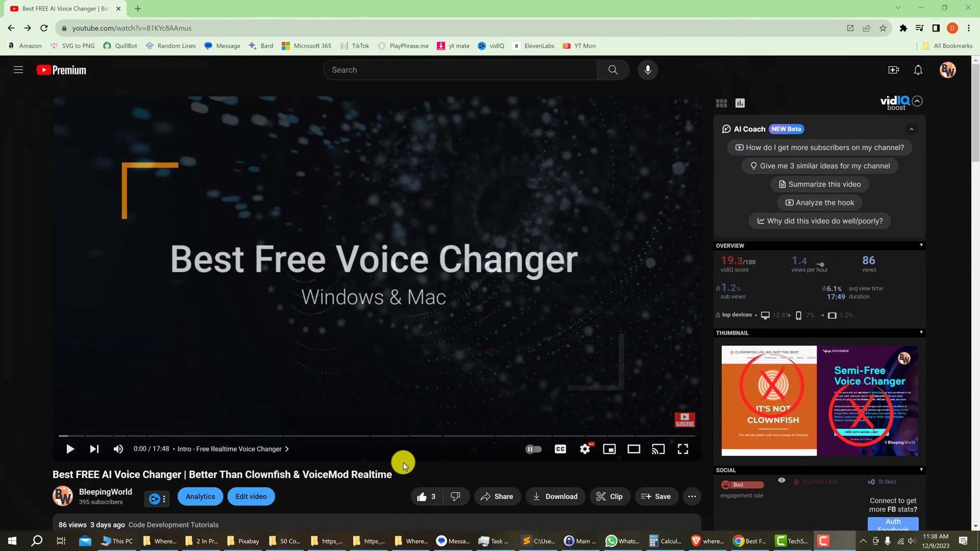
pyautogui.scroll(-1, 410, 460)
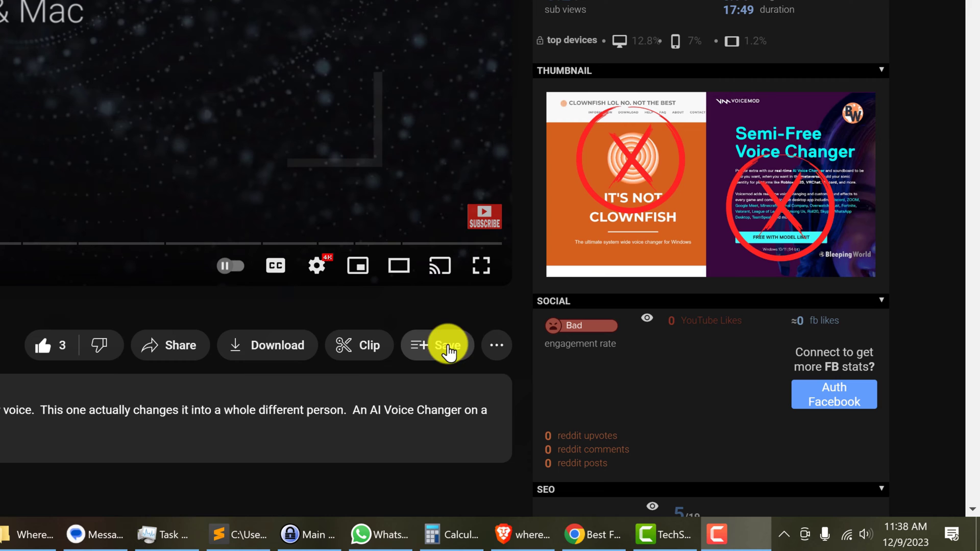
# Download the Best FREE AI Voice Changer video and go to the Downloads page via the sidebar
pyautogui.click(492, 349)
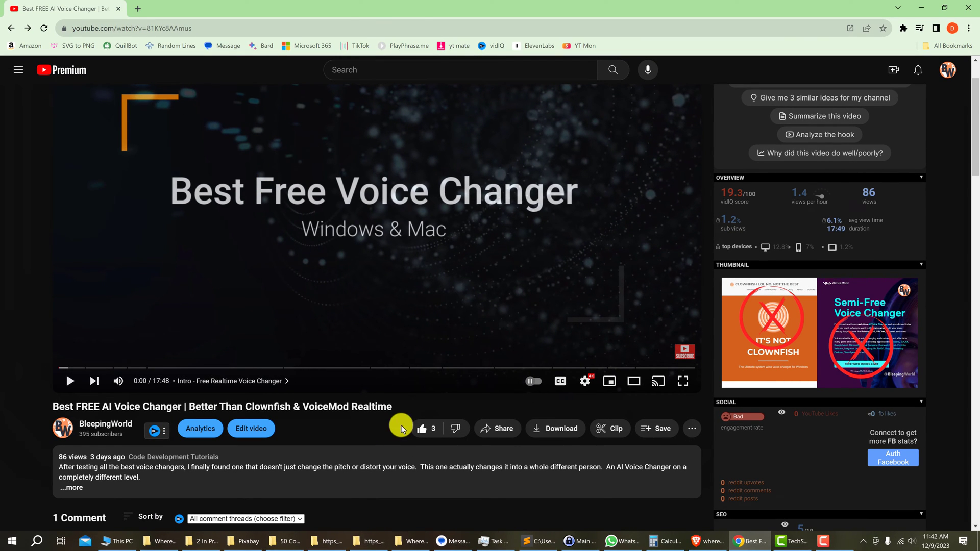
pyautogui.click(554, 428)
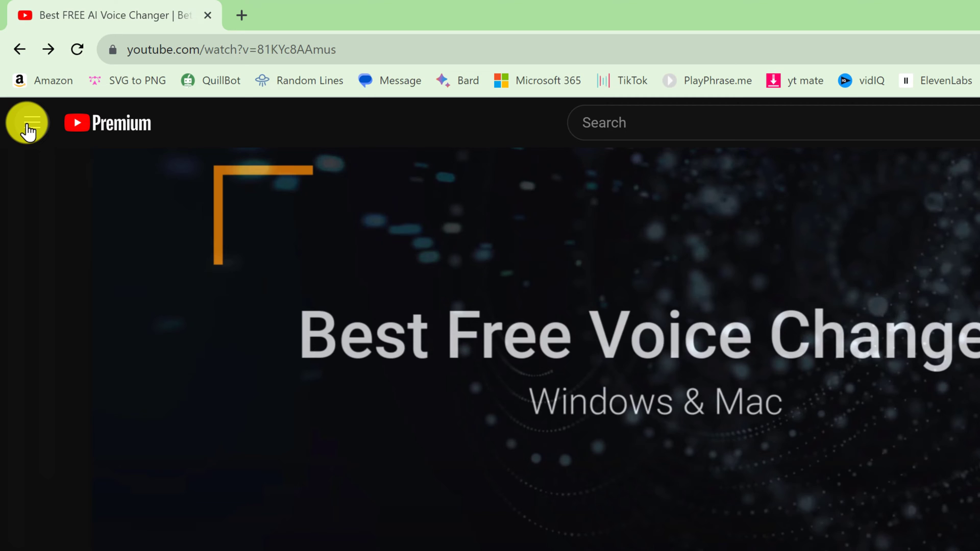
pyautogui.click(28, 129)
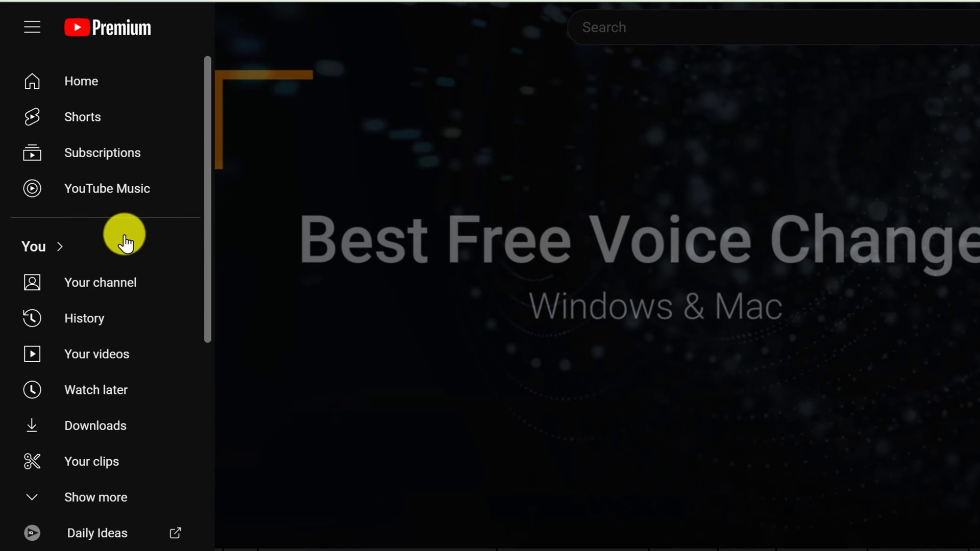
pyautogui.click(160, 427)
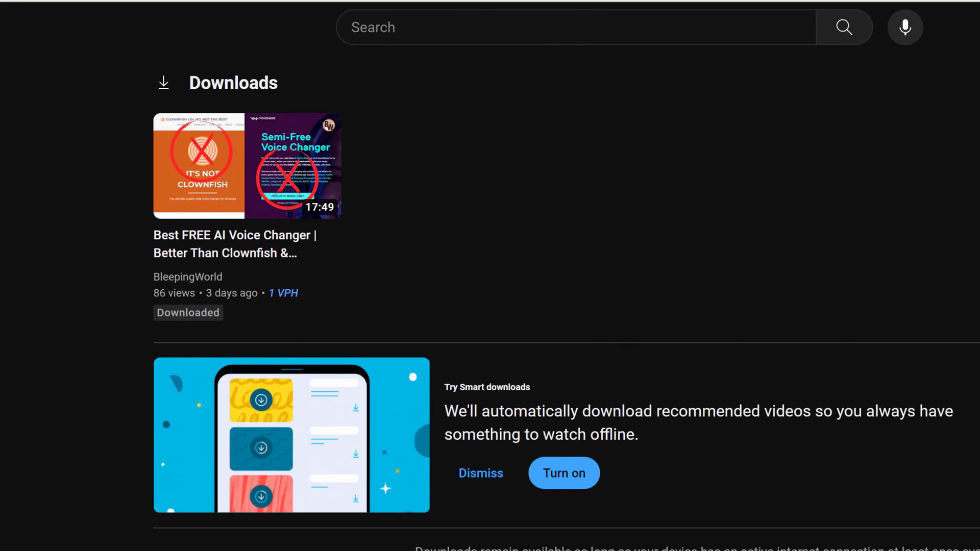
# Change the downloads setting for Download quality to 'Ask each time'
pyautogui.click(712, 102)
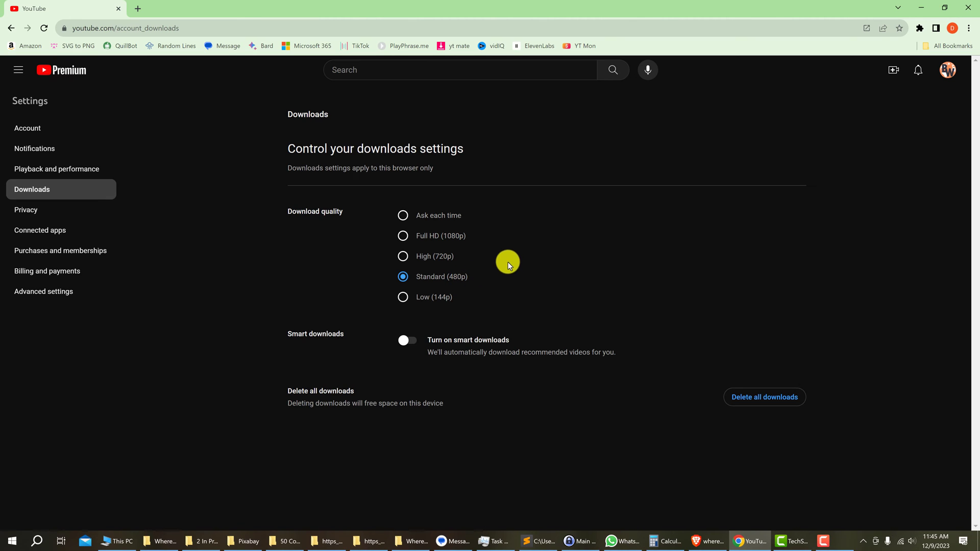
pyautogui.click(424, 217)
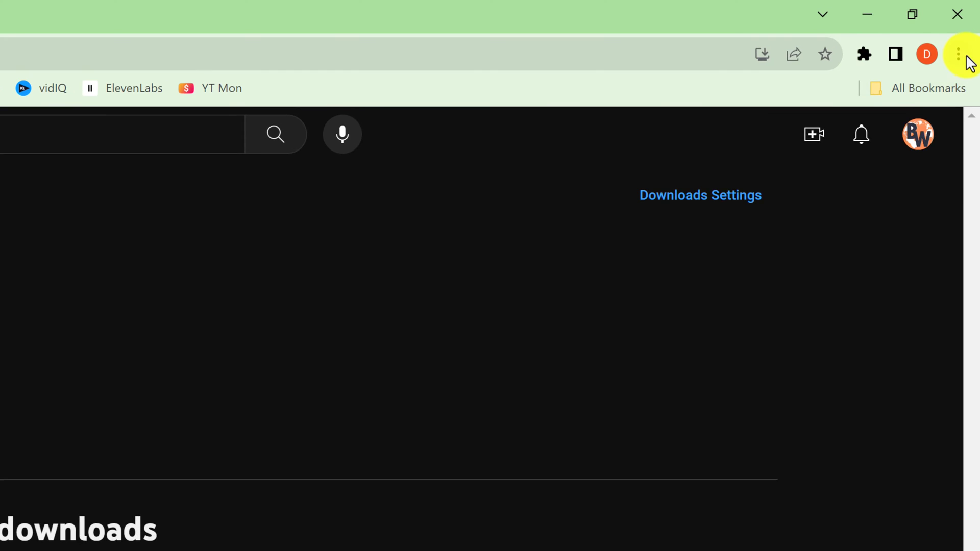
# Install YouTube as a Chrome app from the browser menu, then minimise Chrome
pyautogui.click(962, 55)
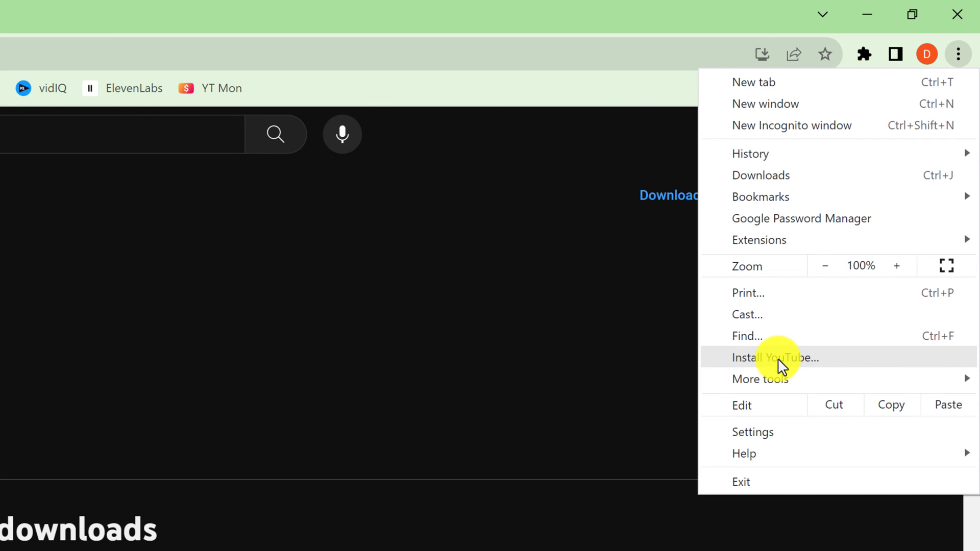
pyautogui.click(777, 358)
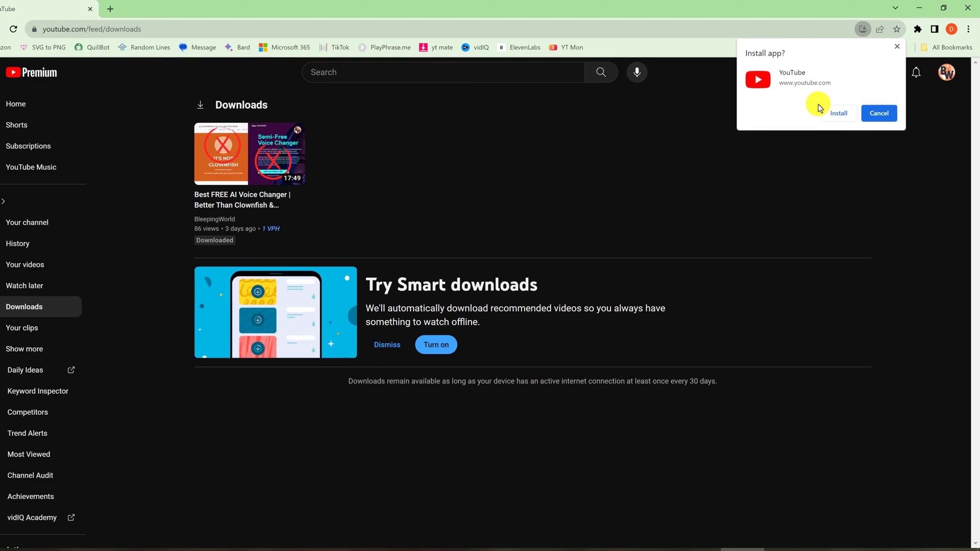
pyautogui.click(839, 113)
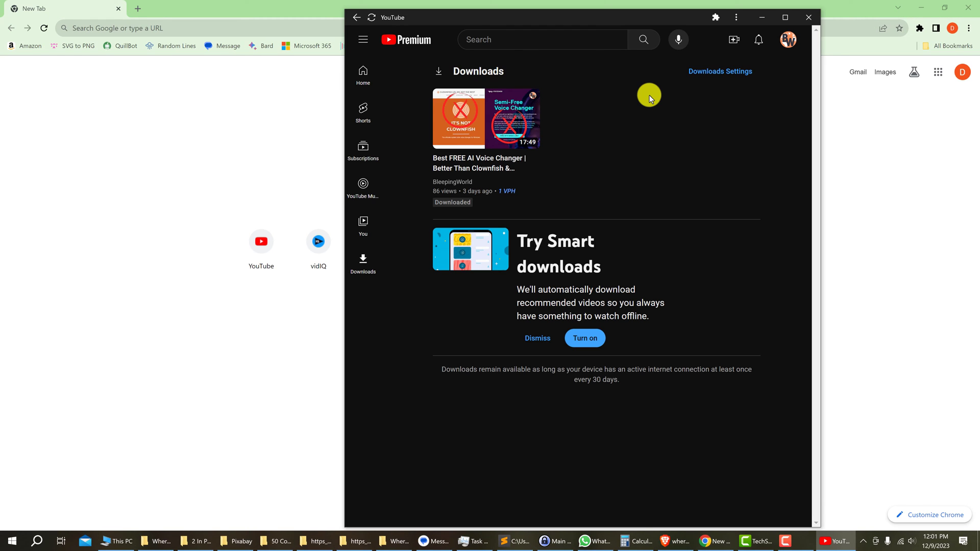
pyautogui.click(922, 8)
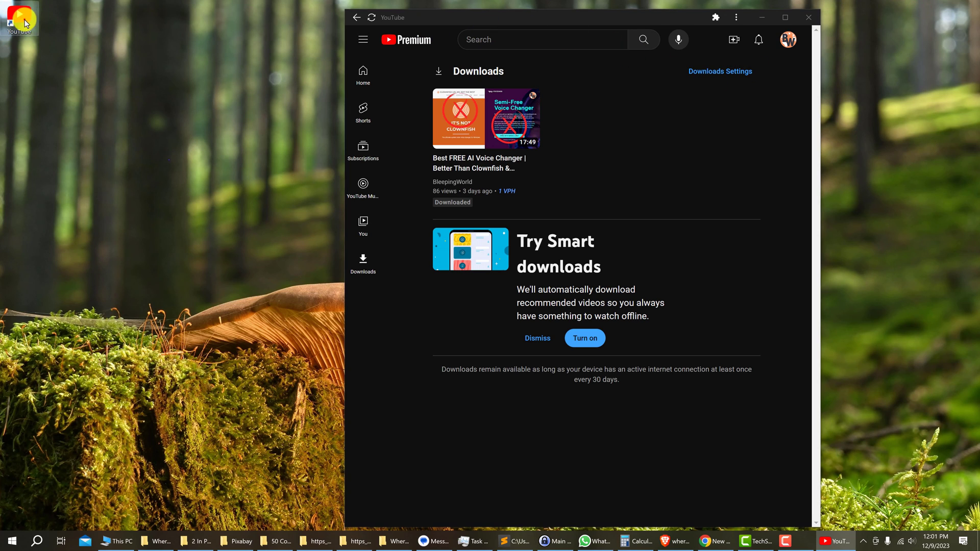
# Drag the YouTube desktop shortcut next to the YouTube app window
pyautogui.moveTo(20, 17); pyautogui.dragTo(310, 147)
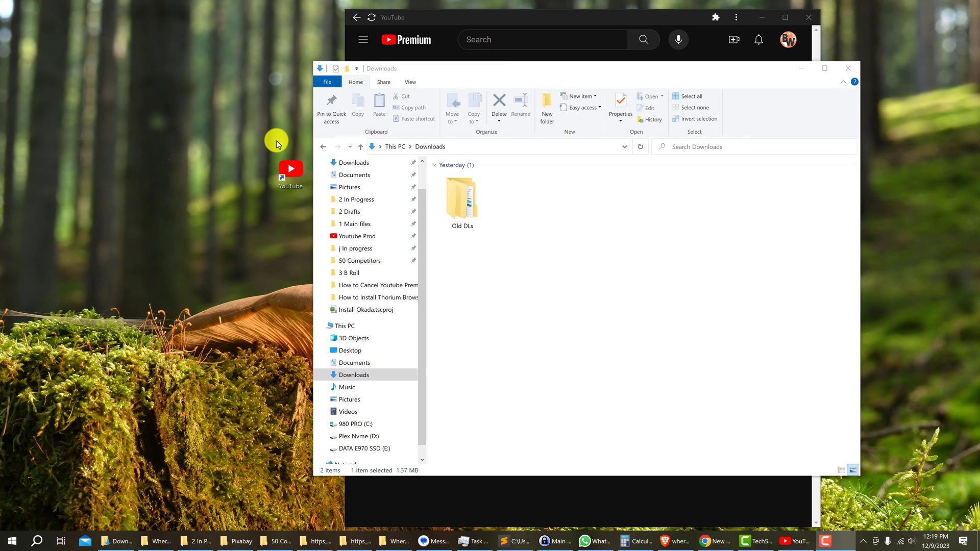
# Bring File Explorer forward and open the 980 PRO (C:) drive
pyautogui.click(518, 351)
pyautogui.moveTo(356, 425)
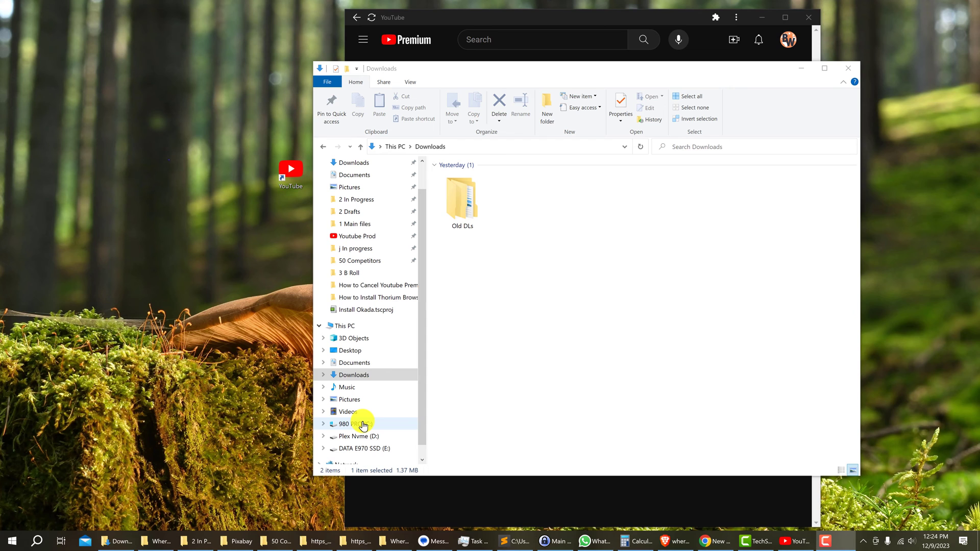
pyautogui.click(363, 425)
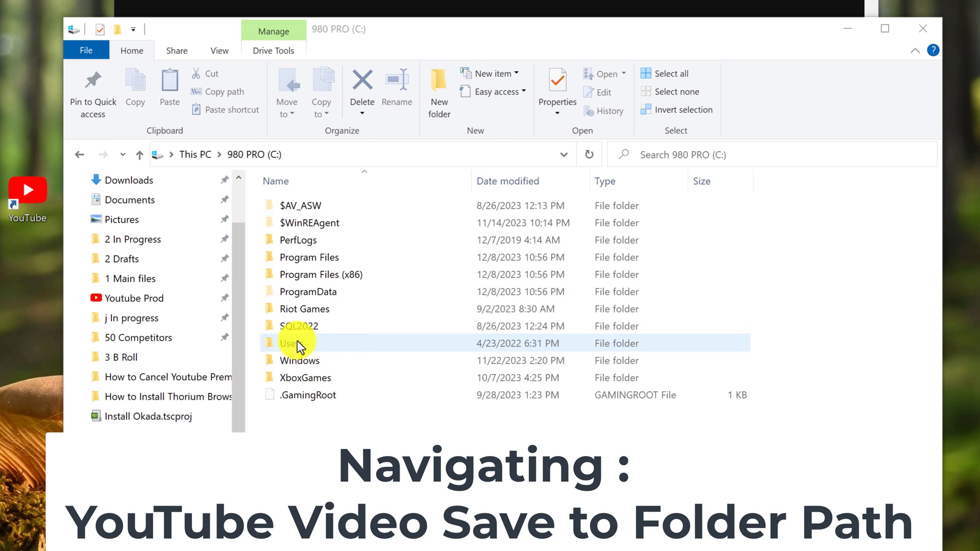
# Navigate Users > ASUS > AppData > Local > Google > Chrome into the User Data folder
pyautogui.doubleClick(298, 343)
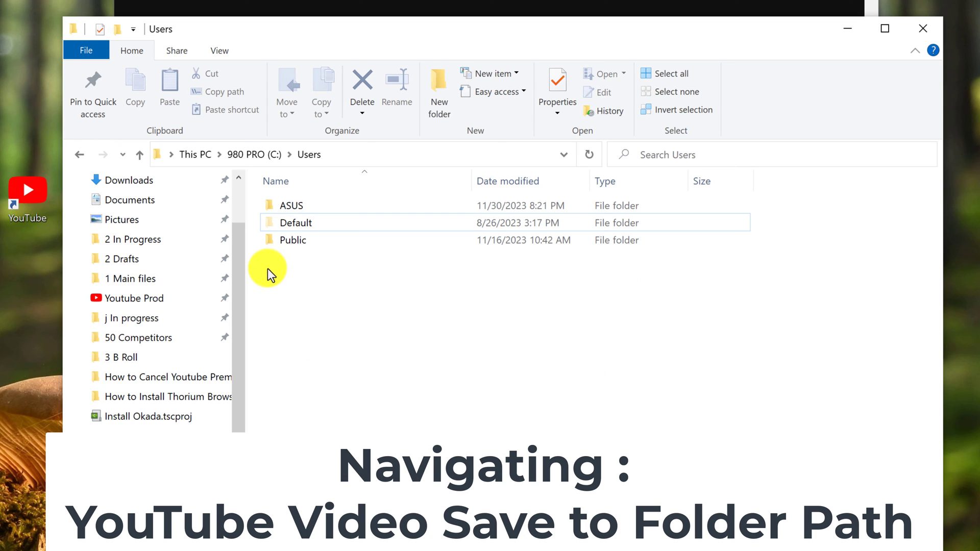
pyautogui.doubleClick(293, 207)
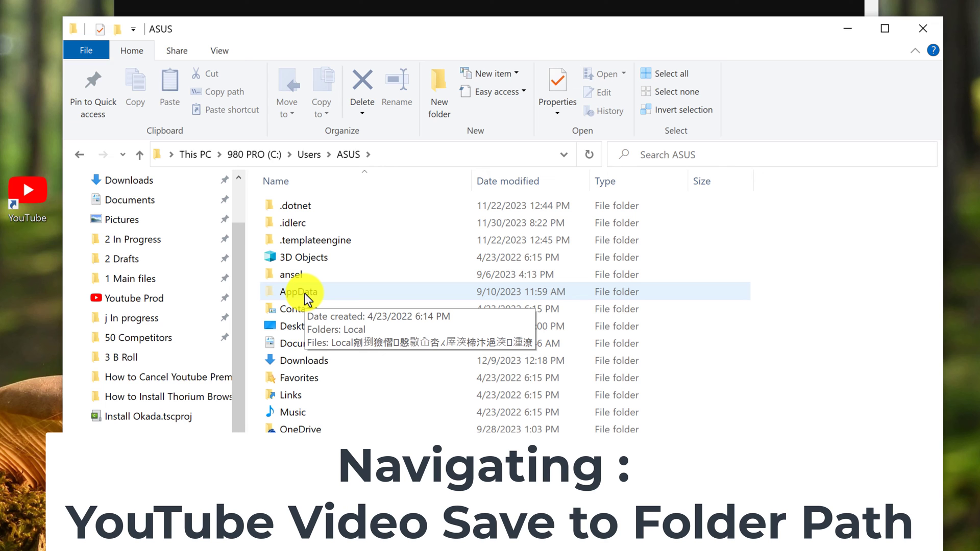
pyautogui.click(221, 49)
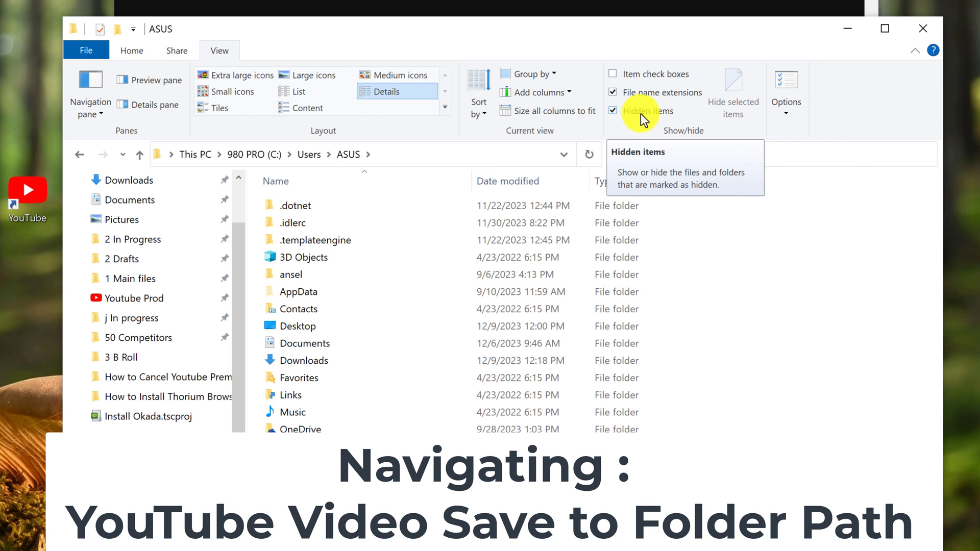
pyautogui.doubleClick(319, 290)
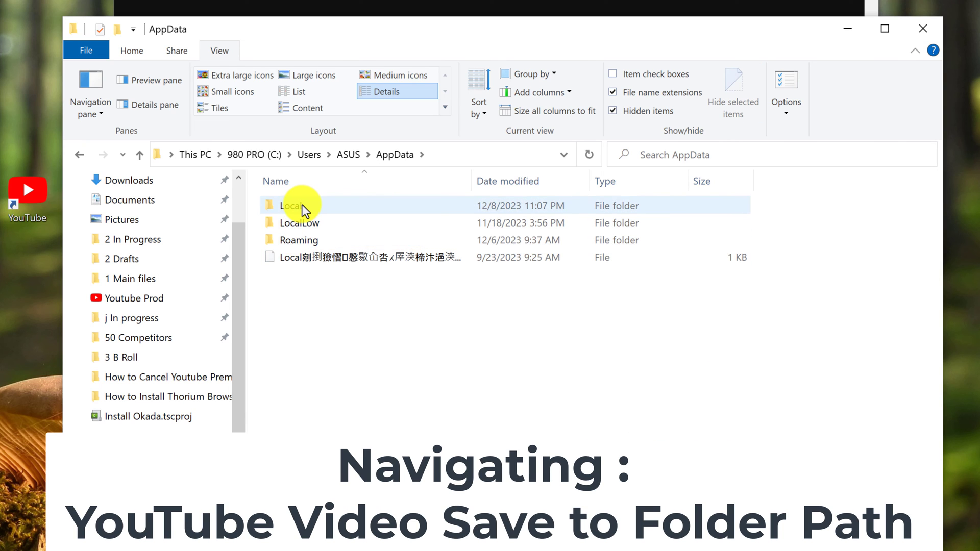
pyautogui.doubleClick(302, 204)
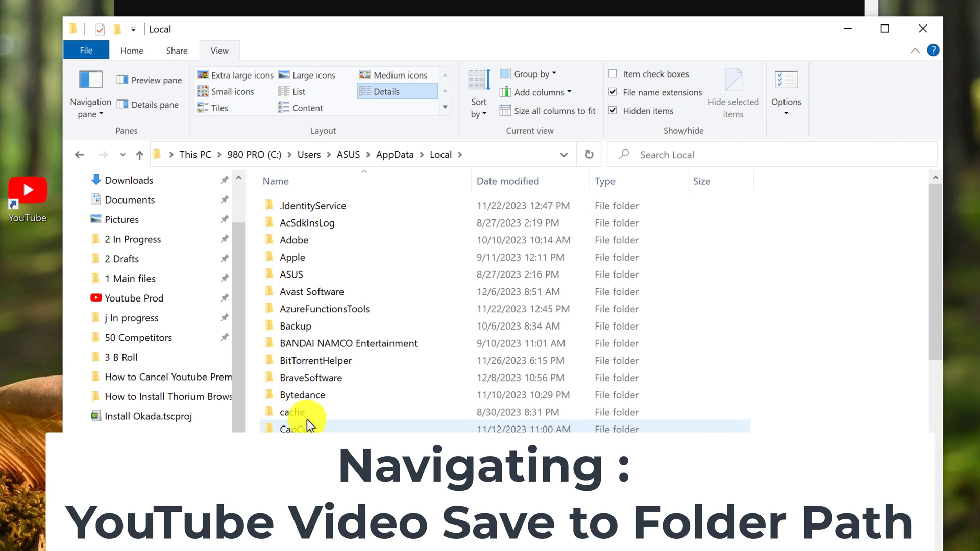
pyautogui.scroll(-3, 307, 414)
pyautogui.scroll(-2, 306, 411)
pyautogui.scroll(-3, 307, 411)
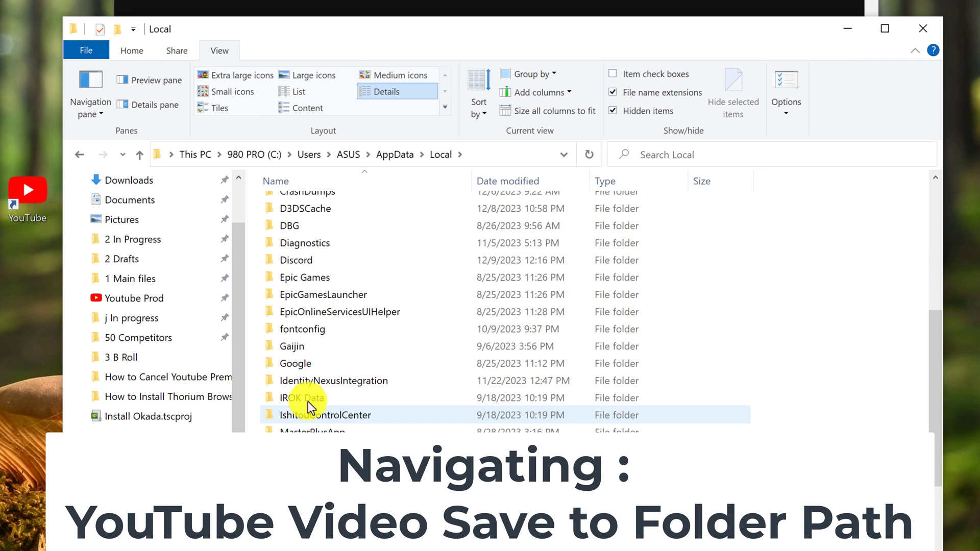
pyautogui.doubleClick(301, 362)
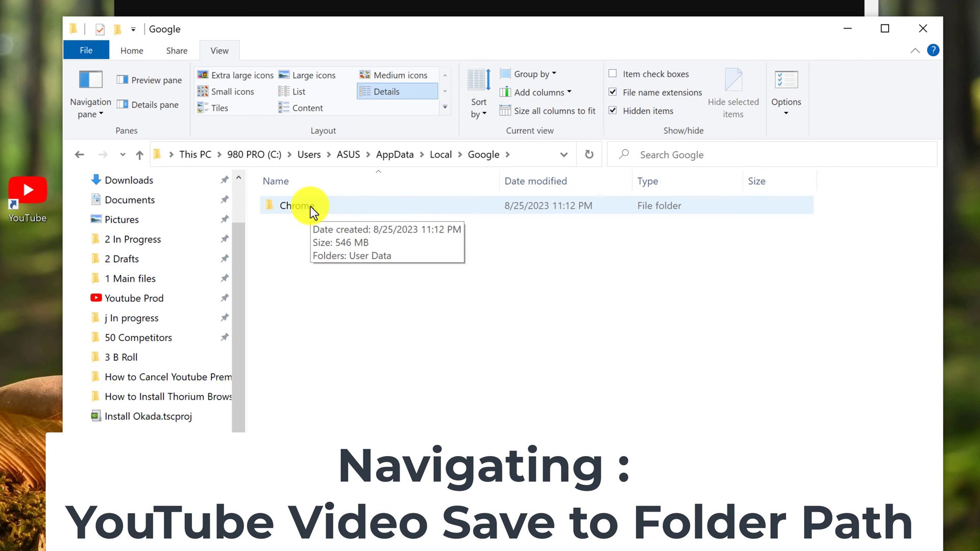
pyautogui.doubleClick(311, 205)
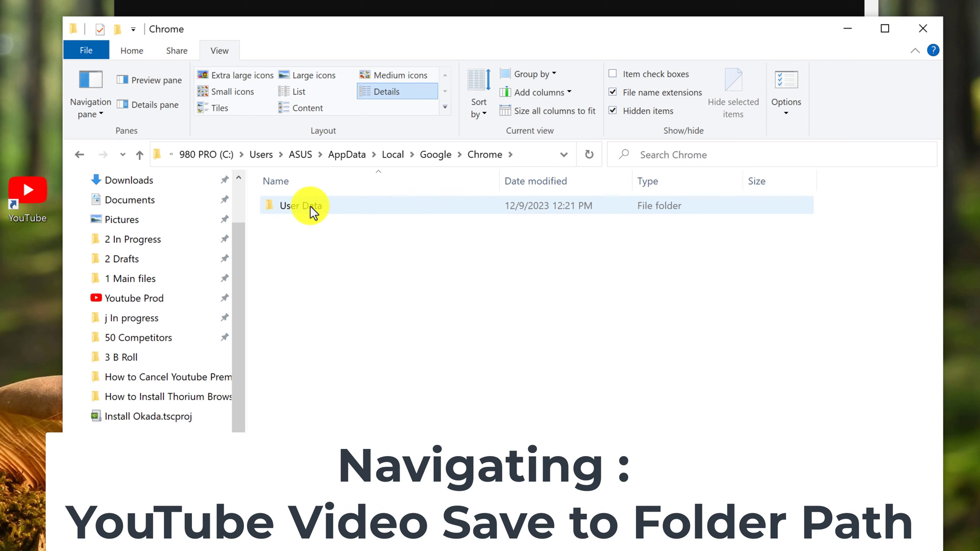
pyautogui.doubleClick(310, 205)
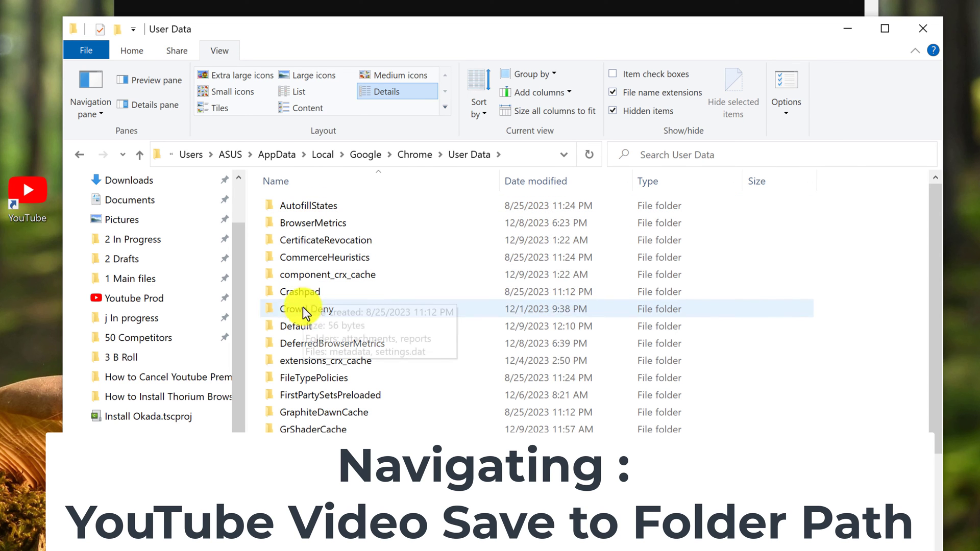
# Go from Default into IndexedDB, then into the https_www.youtube.com_0.indexeddb.blob folder
pyautogui.doubleClick(304, 327)
pyautogui.scroll(-2, 310, 384)
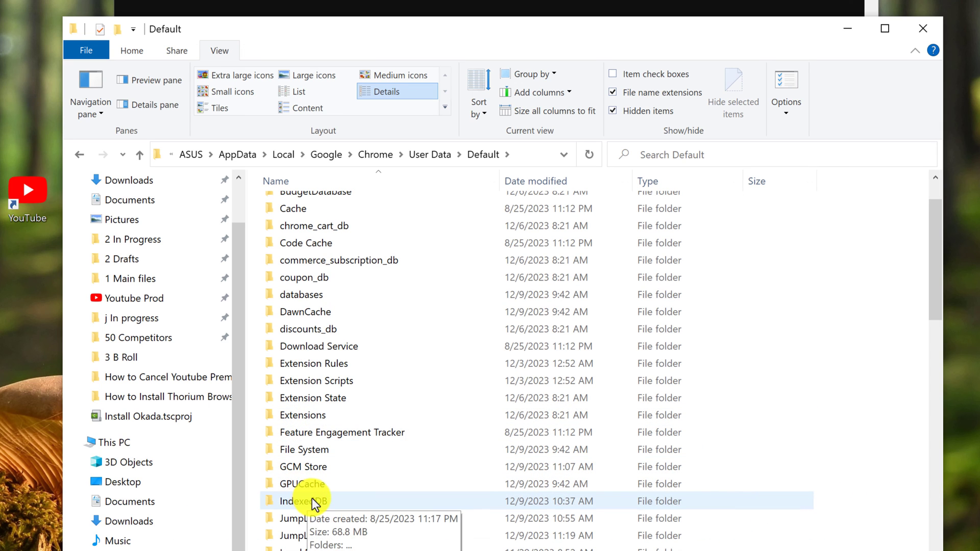
pyautogui.doubleClick(312, 499)
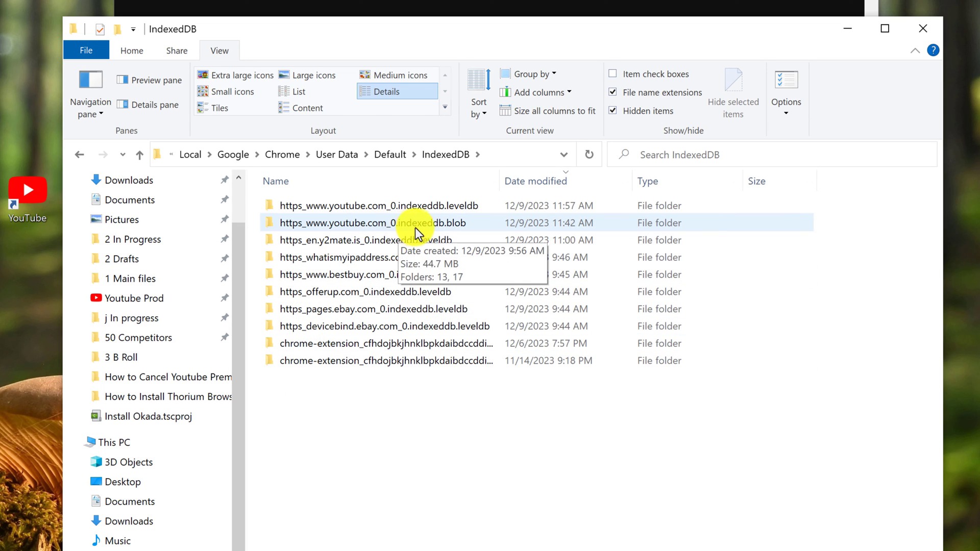
pyautogui.doubleClick(452, 227)
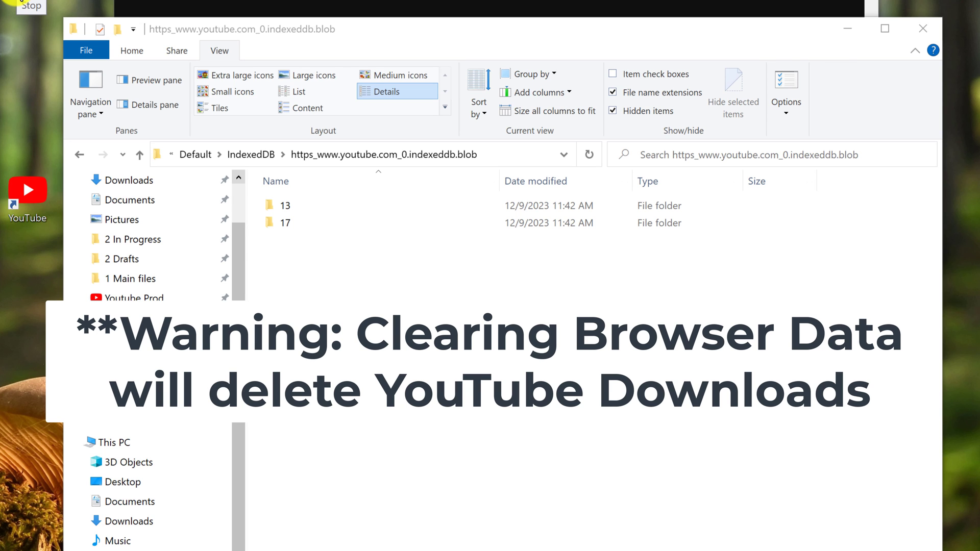
# Open folder 17 then 00, box-select some blob files, then clear the selection
pyautogui.click(289, 223)
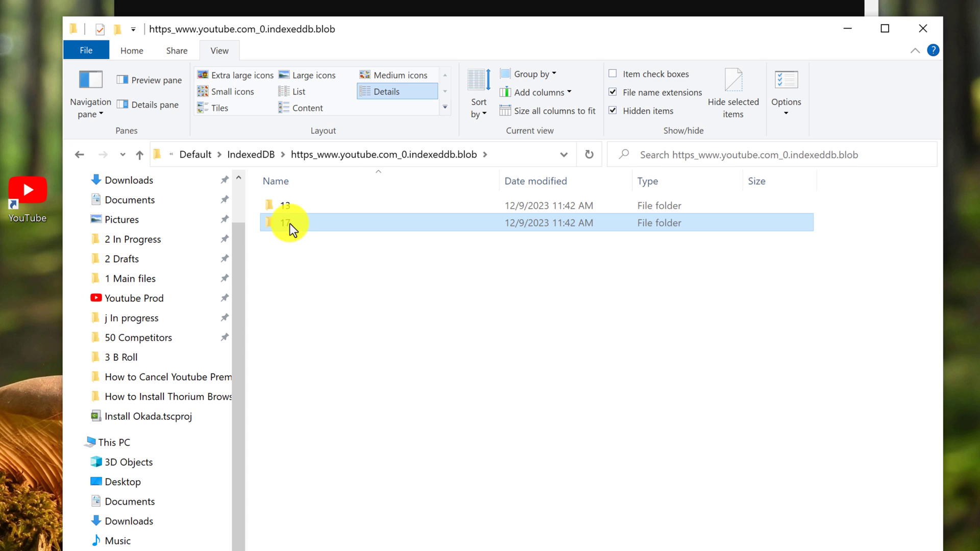
pyautogui.keyDown('ctrl'); pyautogui.click(292, 220); pyautogui.keyUp('ctrl')
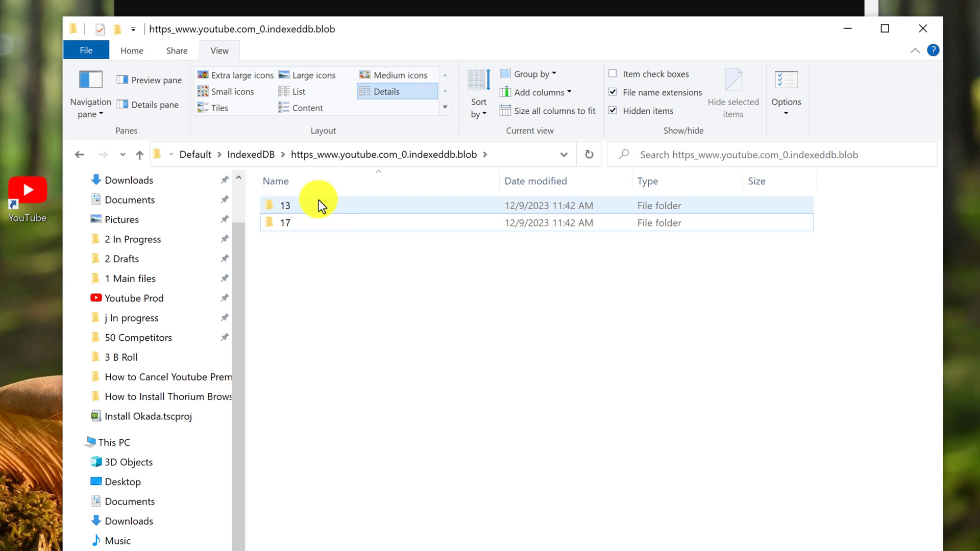
pyautogui.click(288, 225)
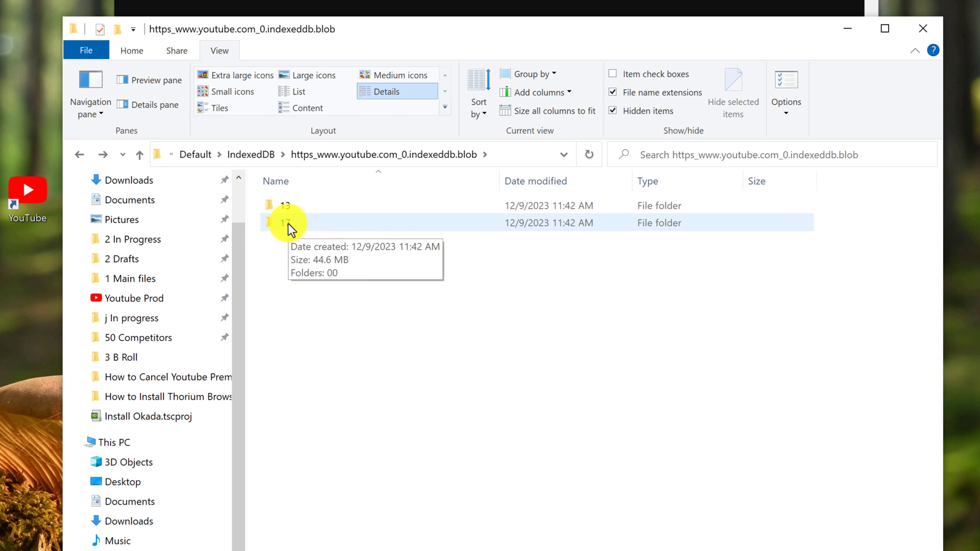
pyautogui.doubleClick(288, 223)
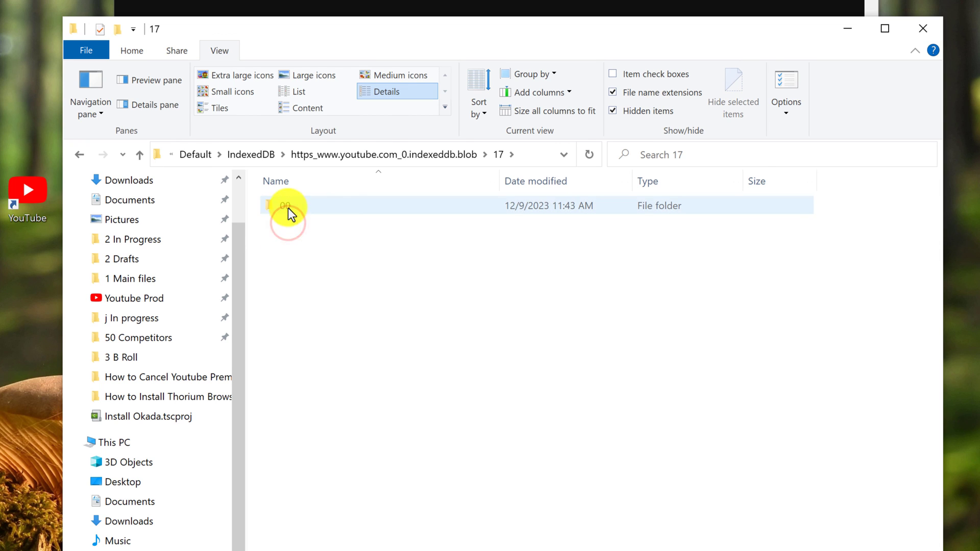
pyautogui.doubleClick(288, 208)
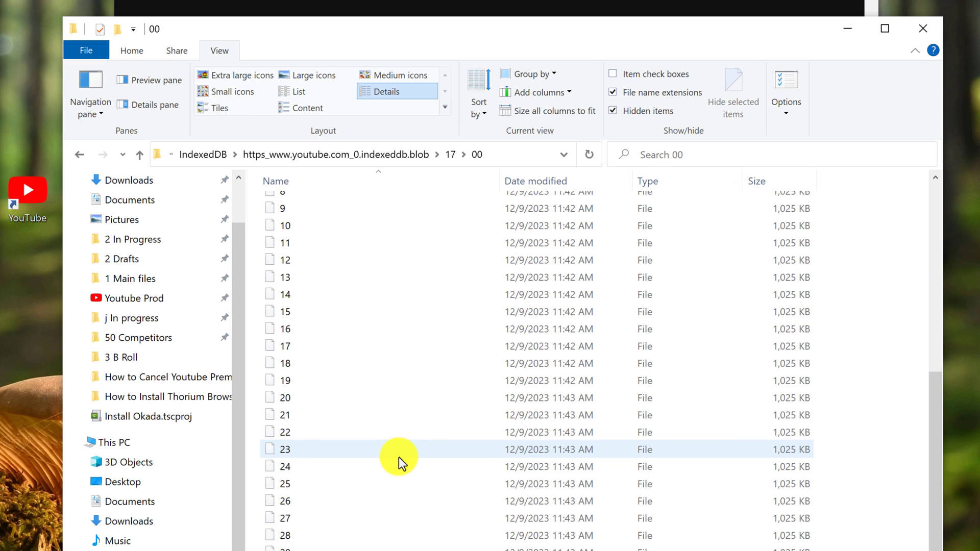
pyautogui.scroll(3, 399, 457)
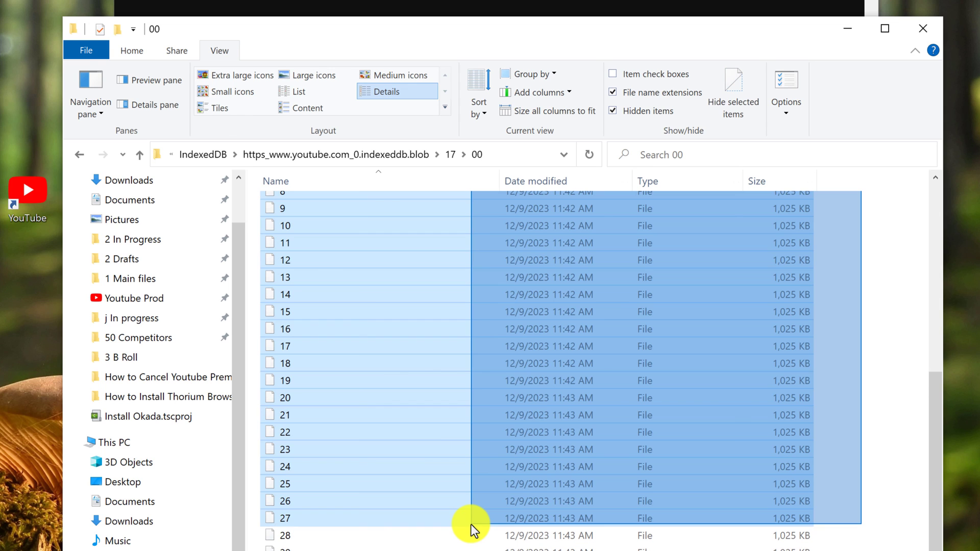
pyautogui.moveTo(470, 525); pyautogui.dragTo(420, 548)
pyautogui.click(379, 458)
pyautogui.scroll(5, 392, 473)
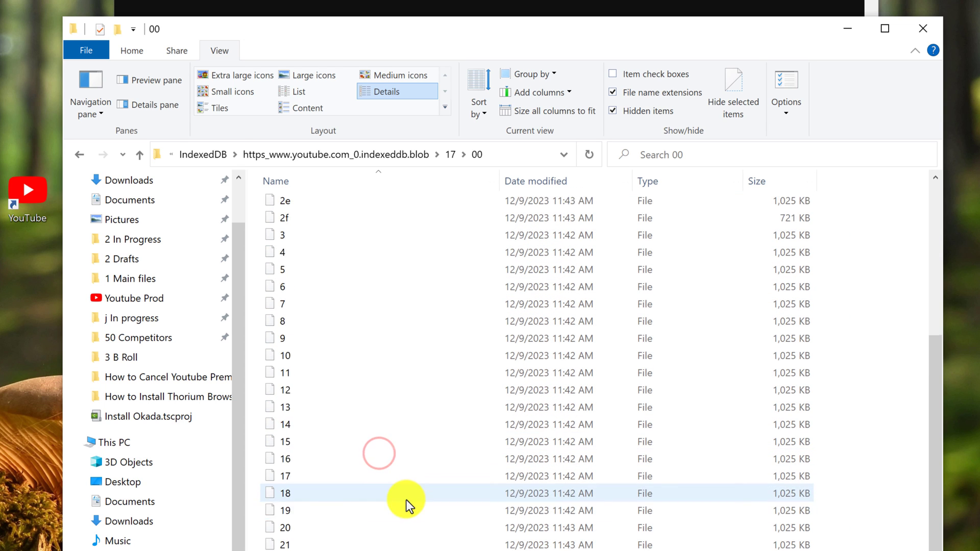